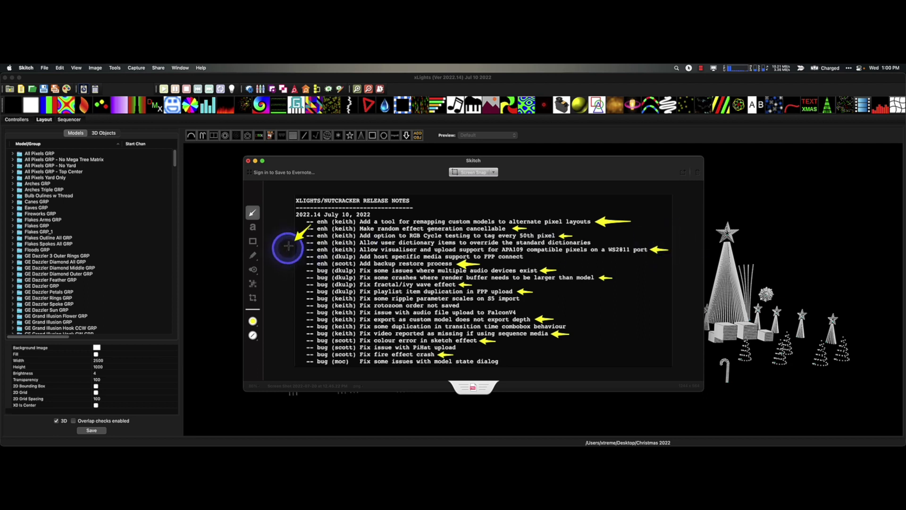
Point a yellow arrow at the first release-note line, then close Skitch and focus xLights
left_click_drag(479, 204, 350, 162)
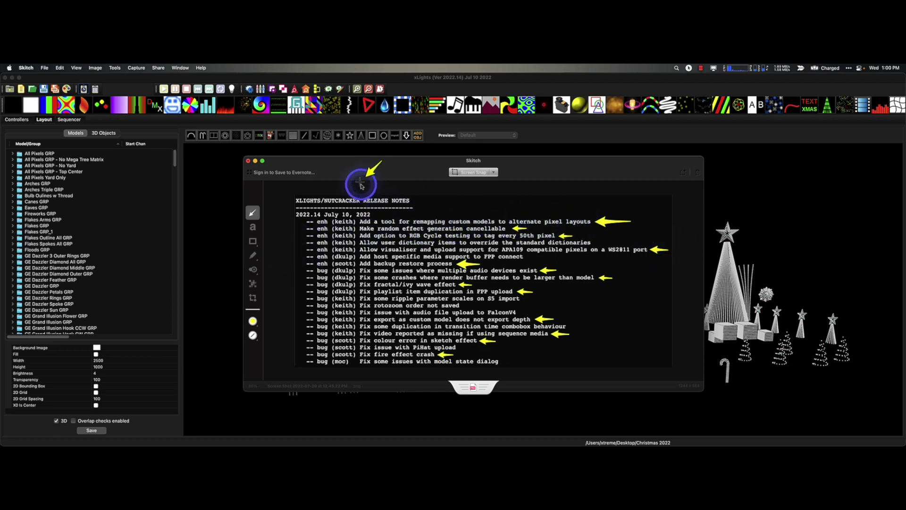
key("super+w")
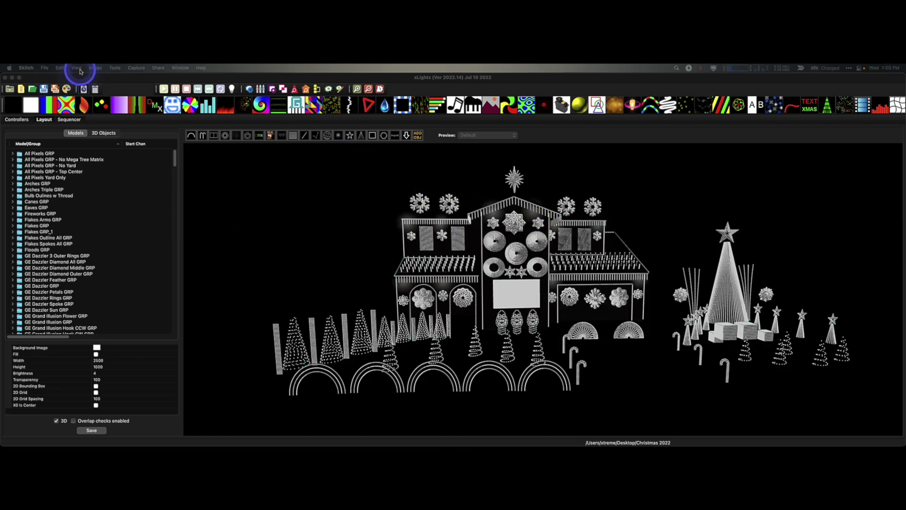
left_click(258, 172)
left_click(81, 68)
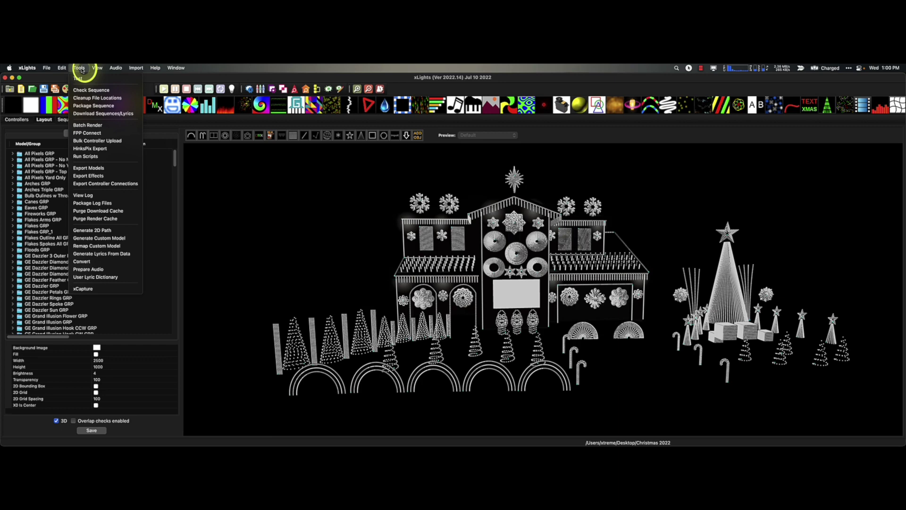
left_click(95, 246)
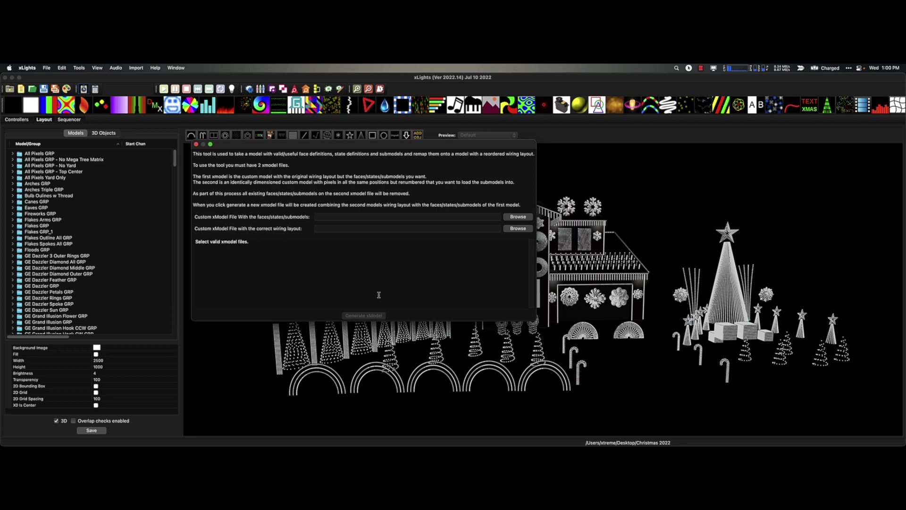
left_click(196, 144)
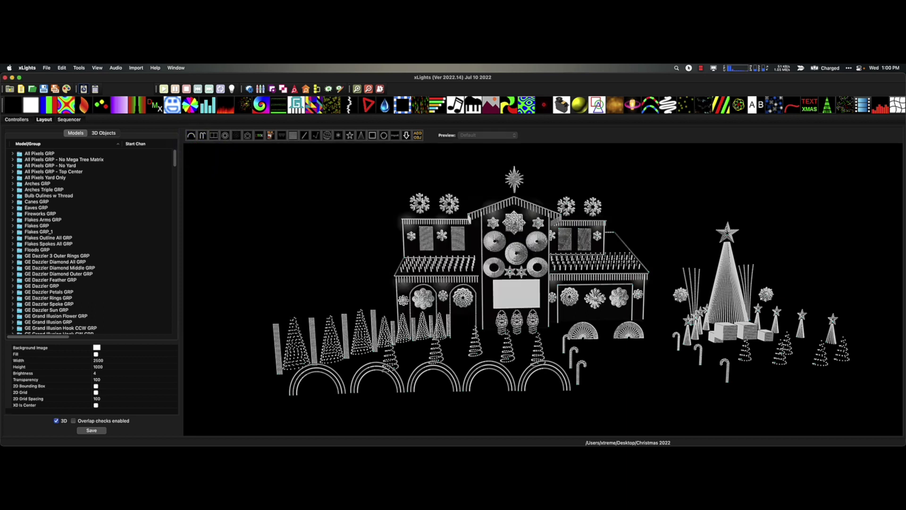
Bring back the release notes, mark the 2022 date with a yellow arrow, and close Skitch
key("super+Tab")
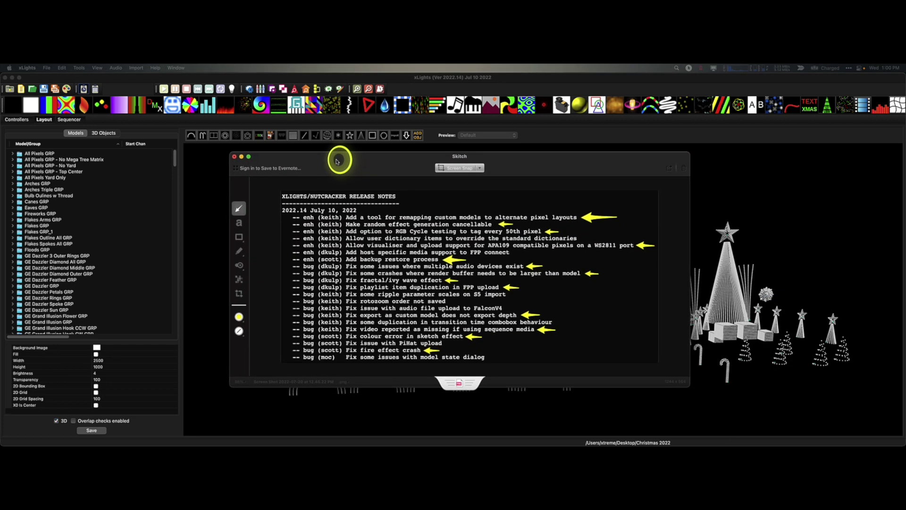
left_click(337, 161)
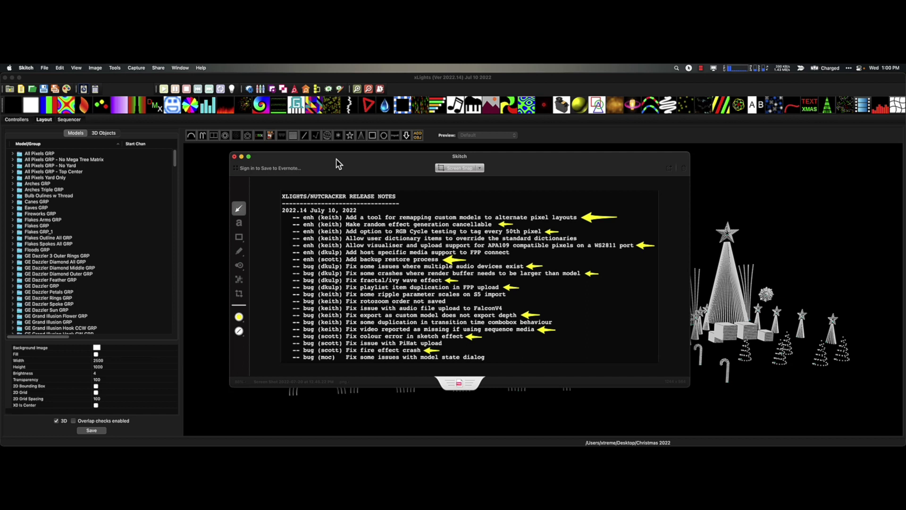
mouse_move(372, 197)
left_mouse_down()
mouse_move(349, 217)
mouse_move(595, 221)
mouse_move(619, 293)
mouse_move(375, 218)
mouse_move(469, 225)
mouse_move(476, 214)
mouse_move(357, 204)
mouse_move(311, 160)
left_mouse_up()
key("super+w")
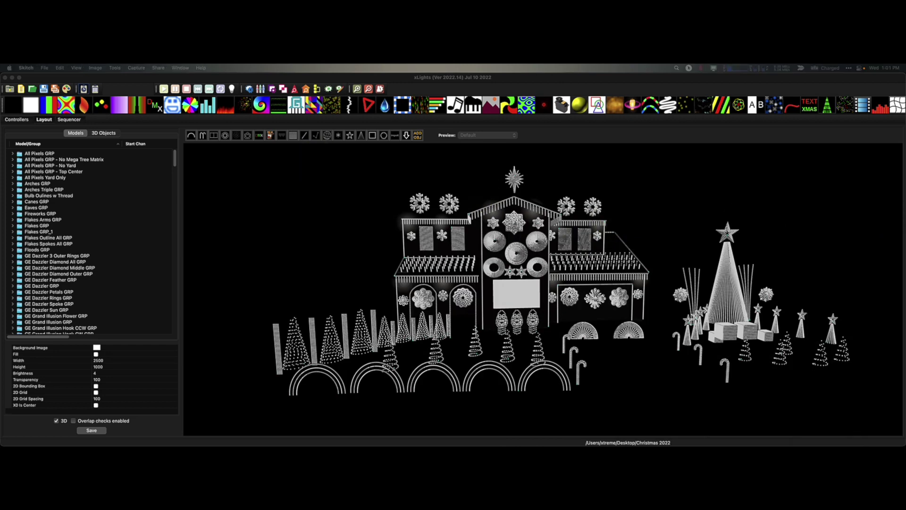
left_click(70, 119)
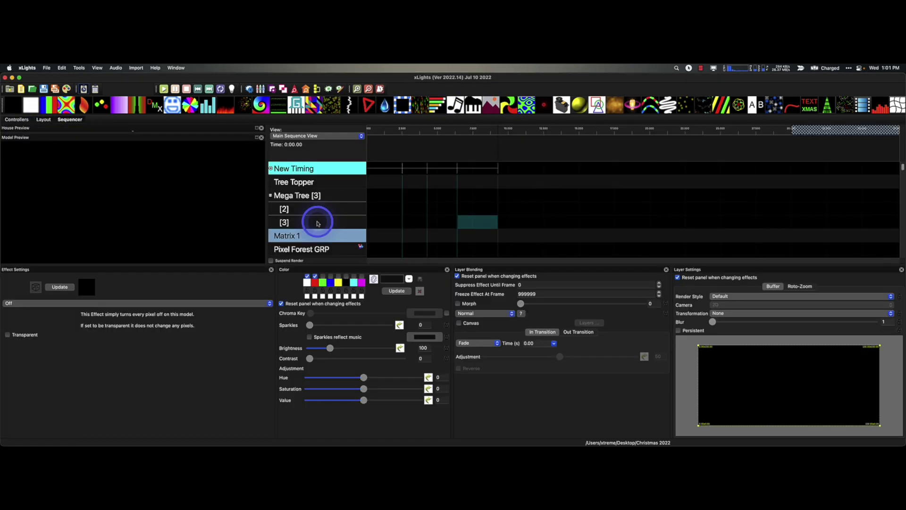
Fill the Mega Tree, [2] and [3] rows up to 10.000 with random effects
left_click_drag(392, 196, 470, 226)
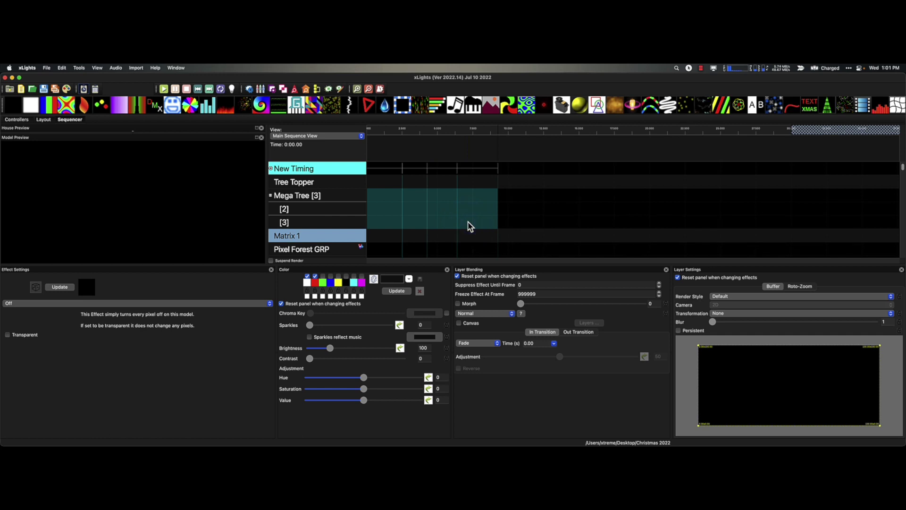
right_click(381, 198)
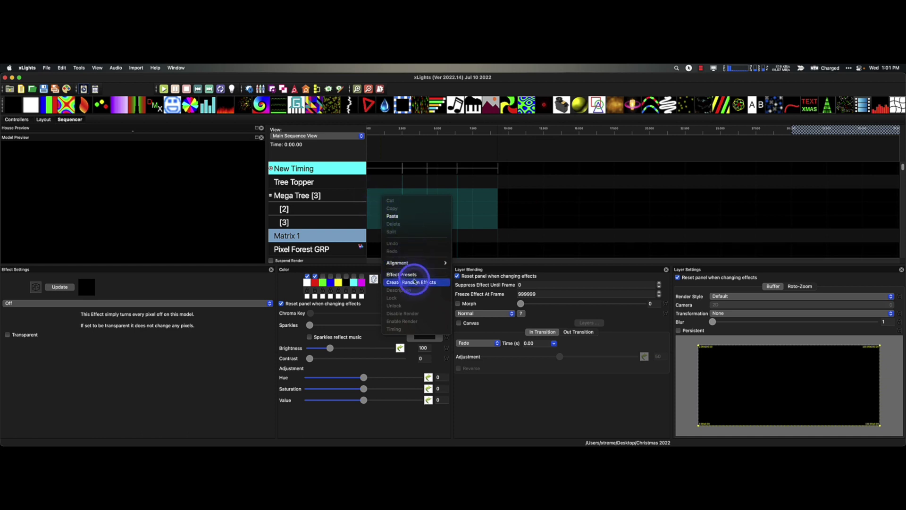
left_click(415, 282)
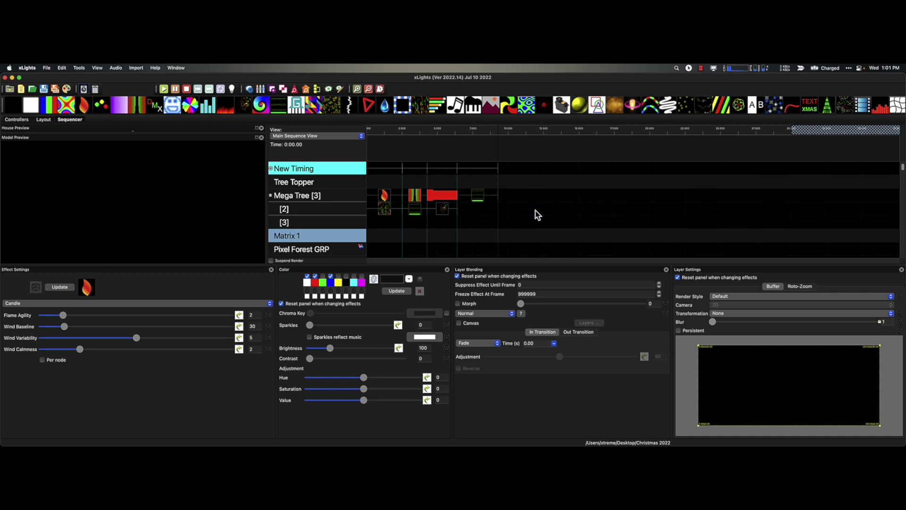
Select all the generated effects on the Mega Tree rows and delete them
left_click_drag(395, 219, 464, 199)
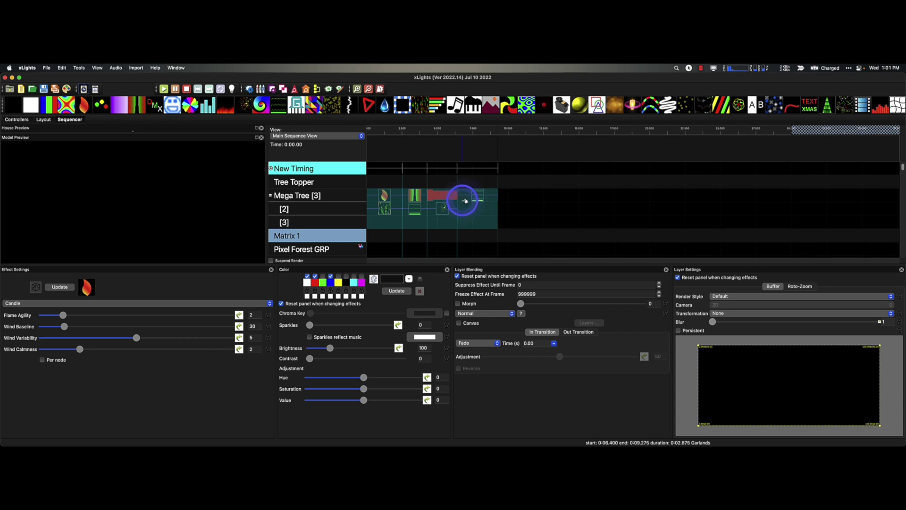
left_click(37, 288)
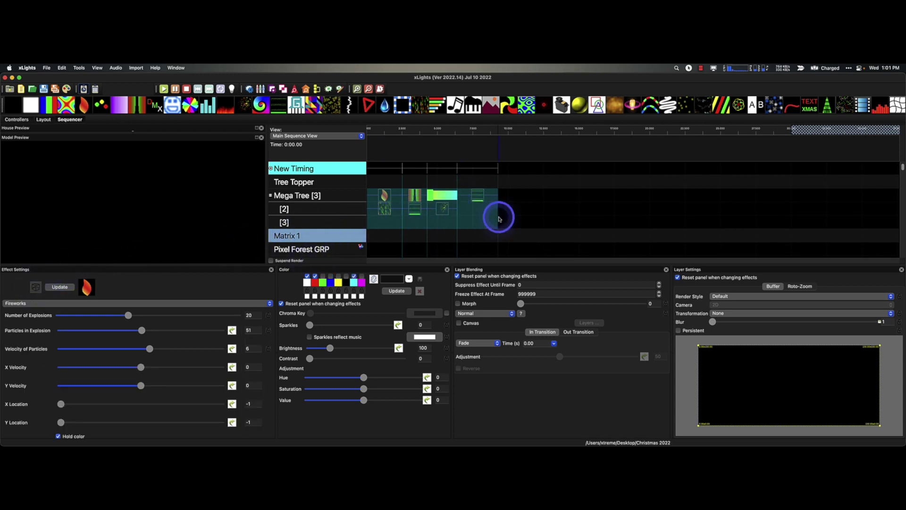
left_click(517, 215)
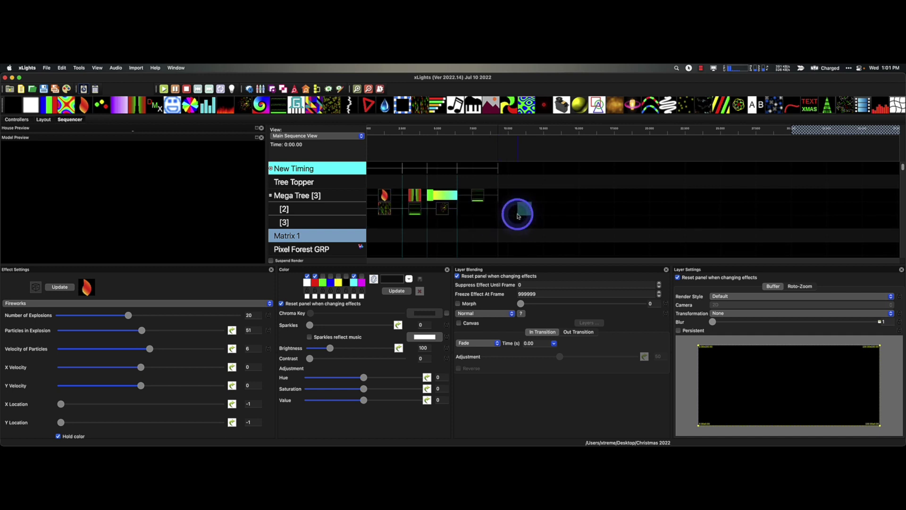
left_click_drag(384, 219, 474, 203)
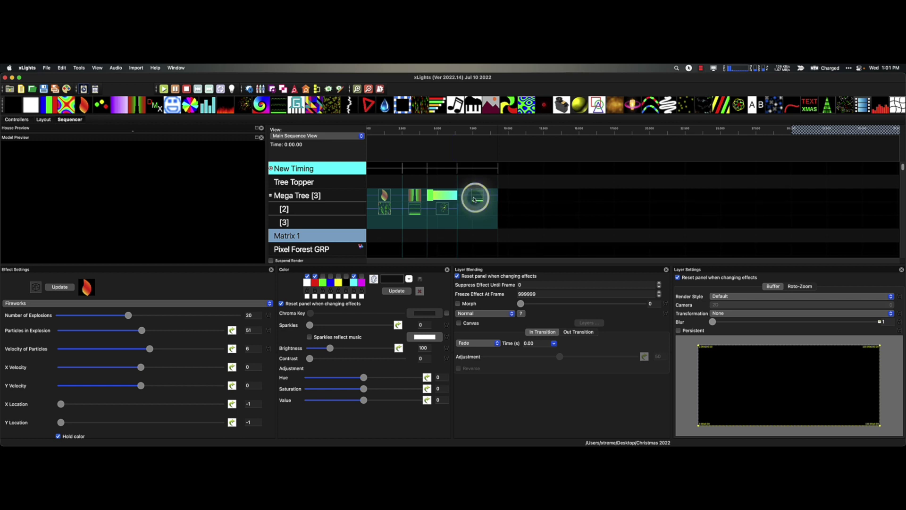
key("Delete")
left_click(494, 211)
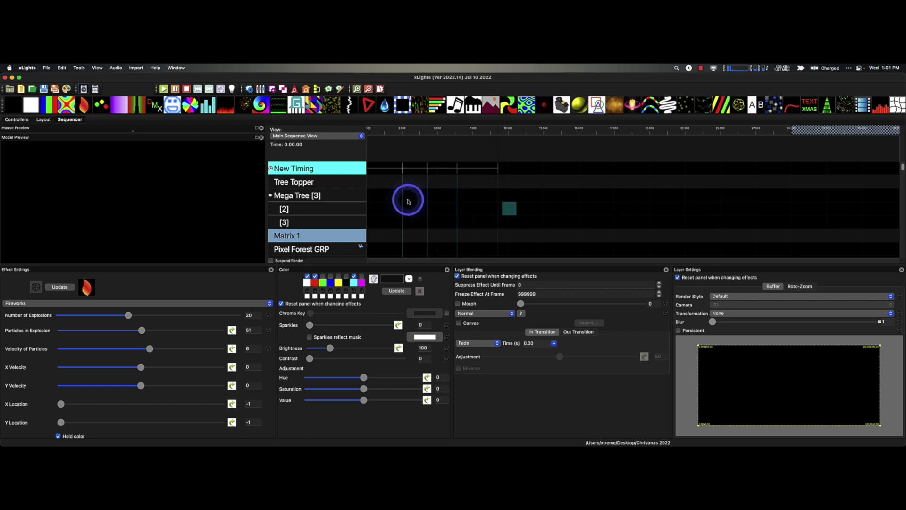
Insert 5 new layers below layer [3] of the Mega Tree
right_click(361, 222)
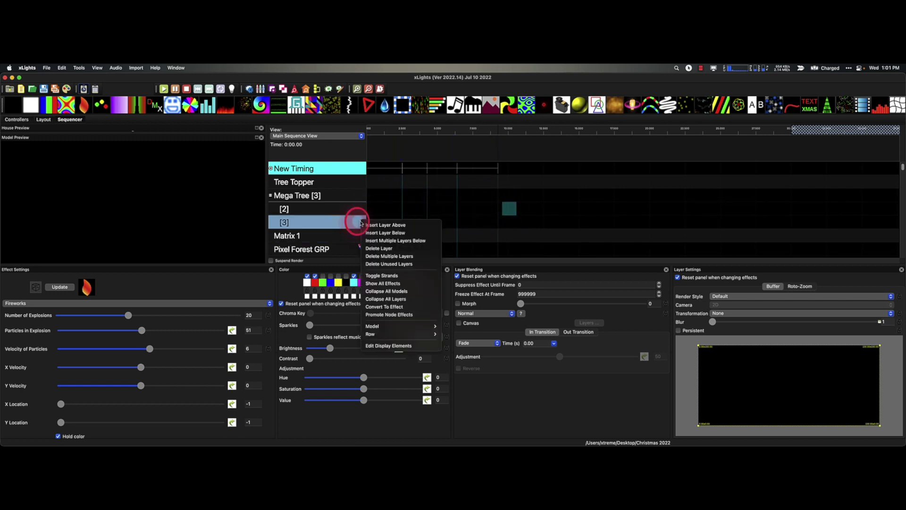
left_click(391, 239)
type("5")
key("Return")
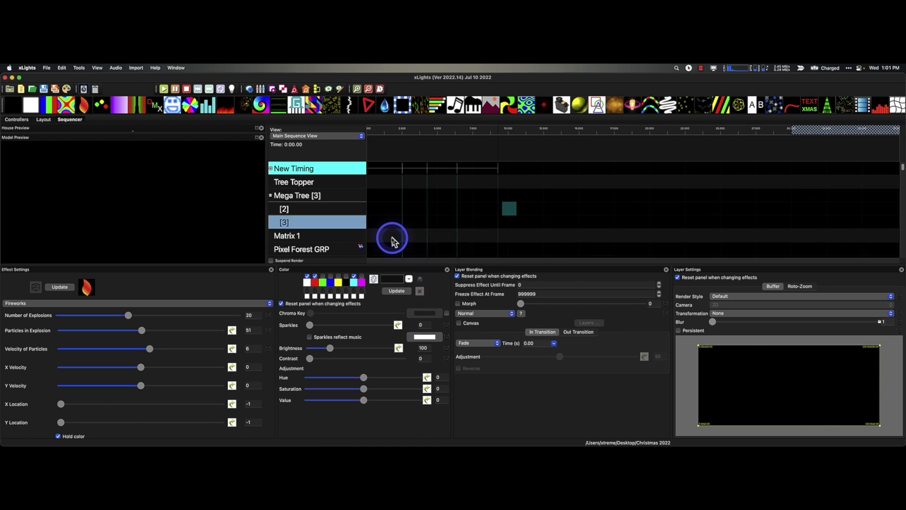
scroll(562, 230, "down", 5)
scroll(563, 231, "up", 4)
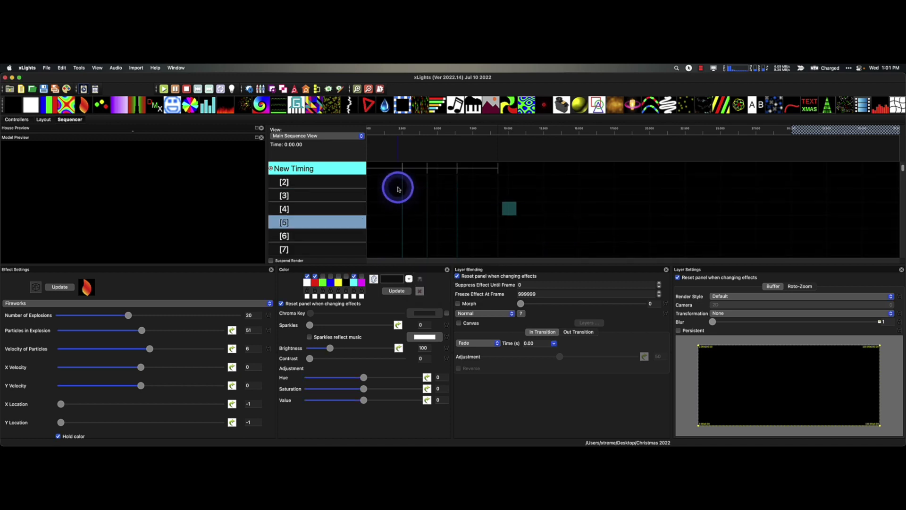
Fill rows [2] to [7] up to the last timing mark with random effects
left_click_drag(399, 186, 680, 251)
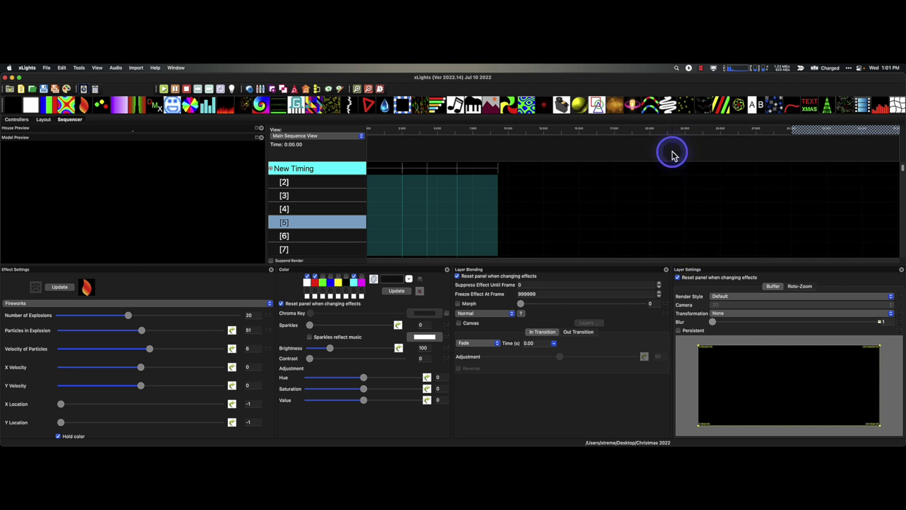
left_click(375, 179)
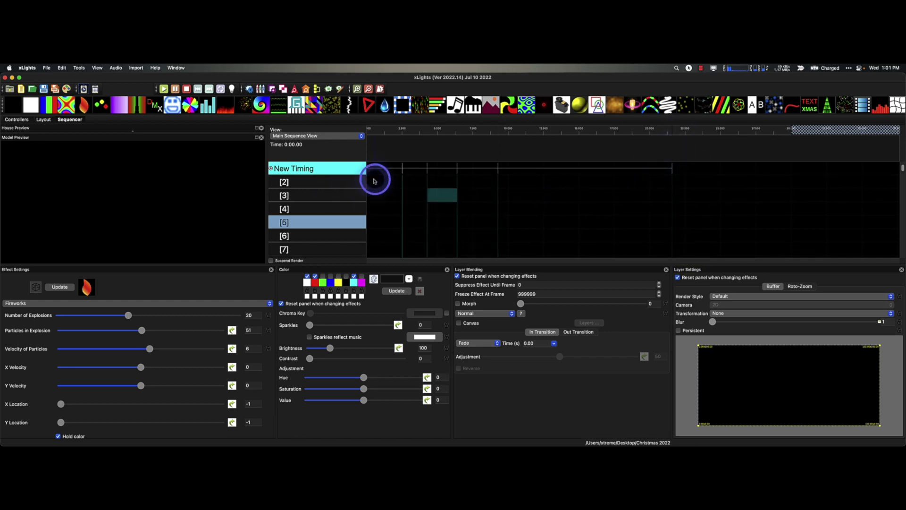
left_click_drag(382, 182, 550, 230)
right_click(393, 182)
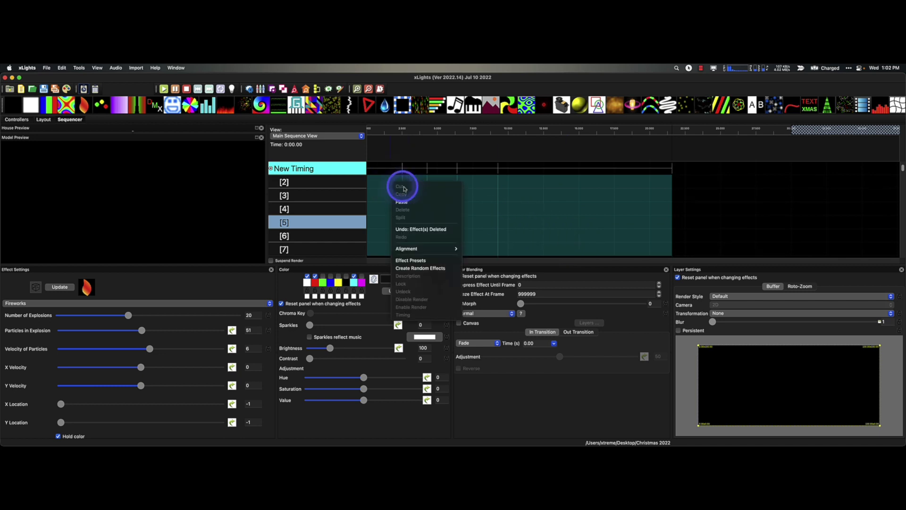
left_click(418, 268)
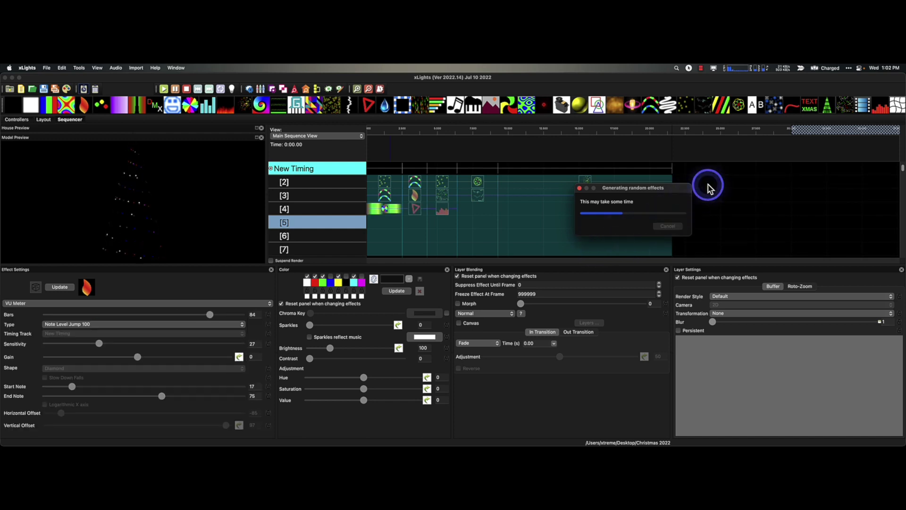
Delete the generated effects on rows [2] to [5], then return to the Layout view
left_click(393, 222)
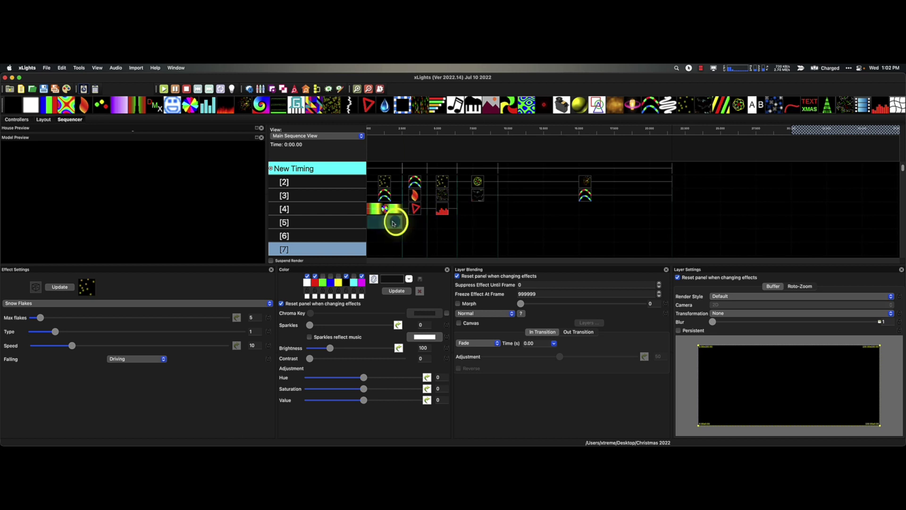
left_click_drag(393, 222, 579, 185)
key("Delete")
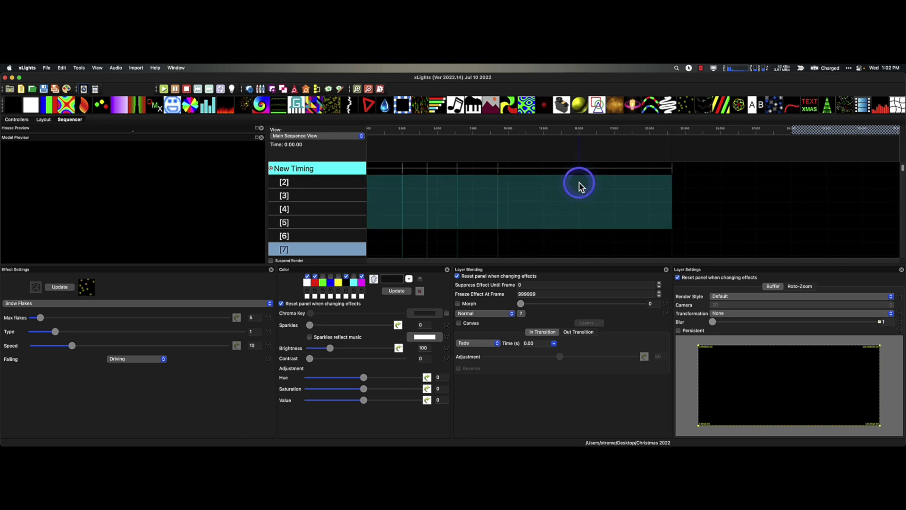
left_click_drag(576, 244, 472, 242)
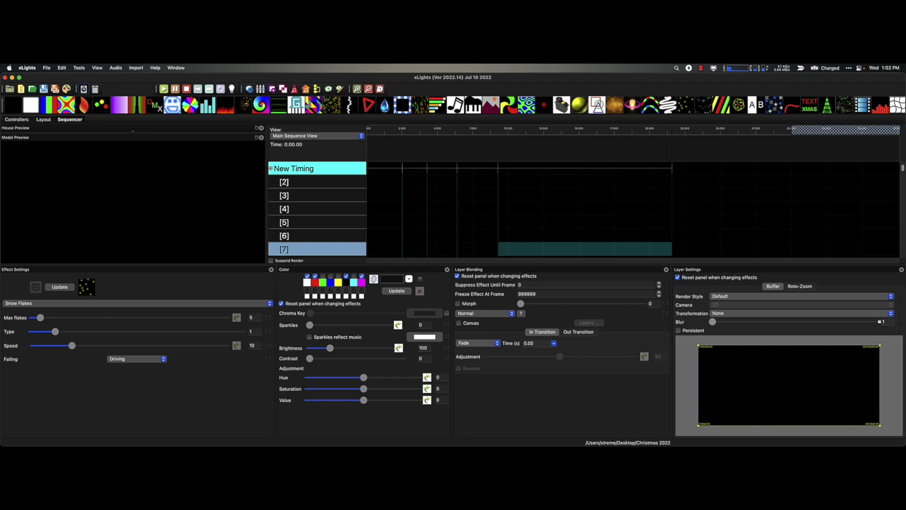
left_click(44, 120)
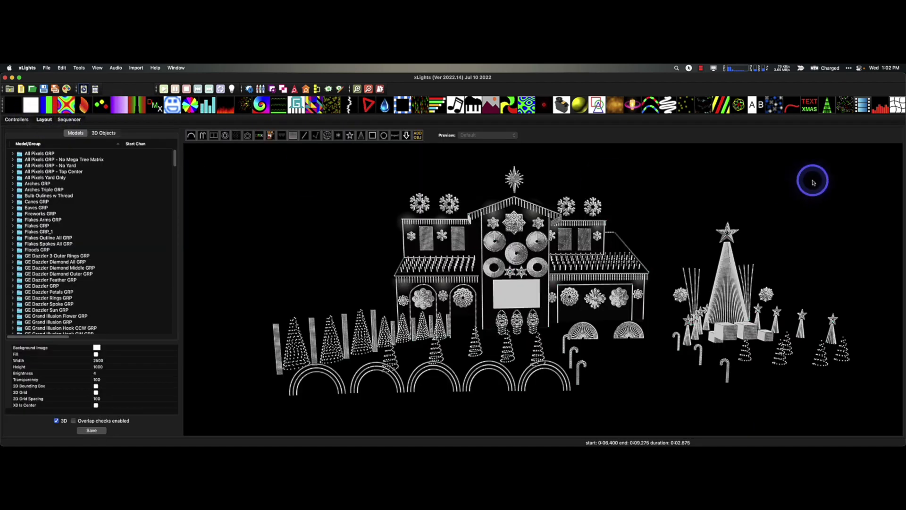
Bring the release notes forward and move the spare yellow arrow to the WS2811 port line
key("super+Tab")
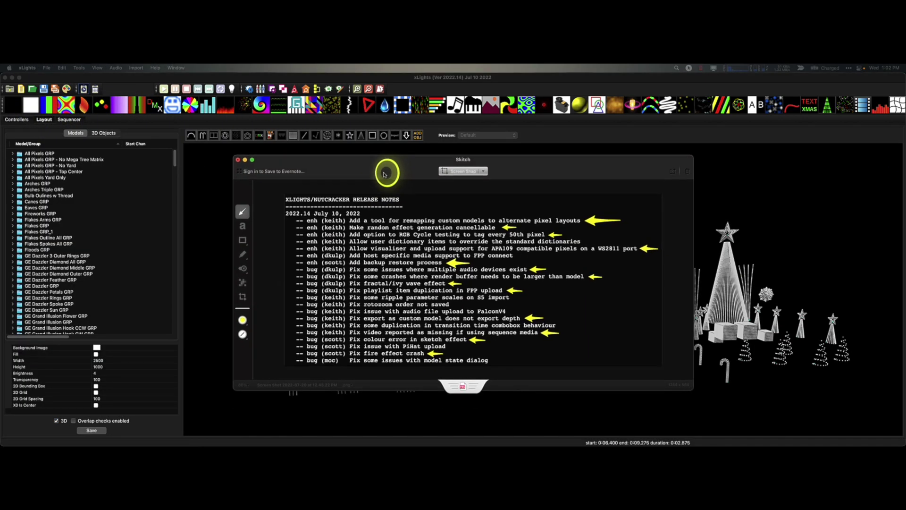
left_click(385, 233)
mouse_move(385, 234)
left_mouse_down()
mouse_move(569, 231)
mouse_move(350, 235)
mouse_move(564, 230)
left_mouse_up()
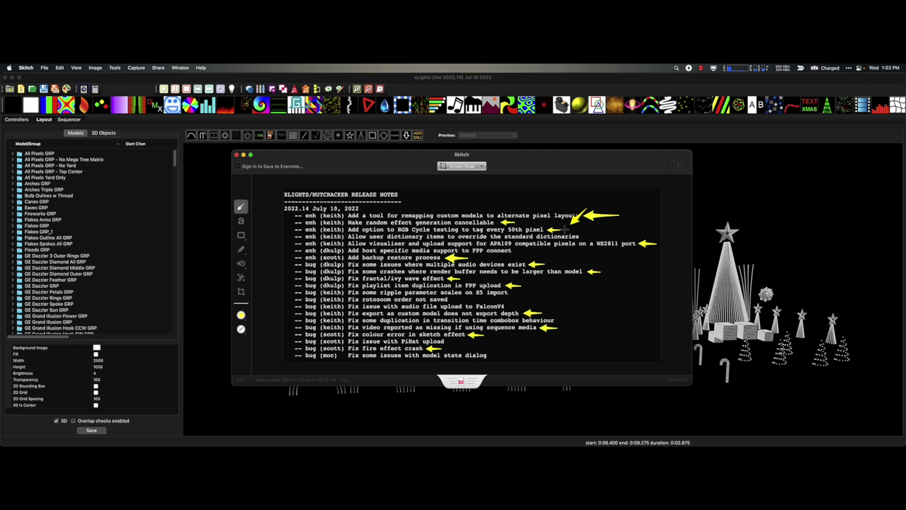
mouse_move(565, 229)
left_mouse_down()
mouse_move(602, 279)
mouse_move(559, 240)
mouse_move(575, 232)
left_mouse_up()
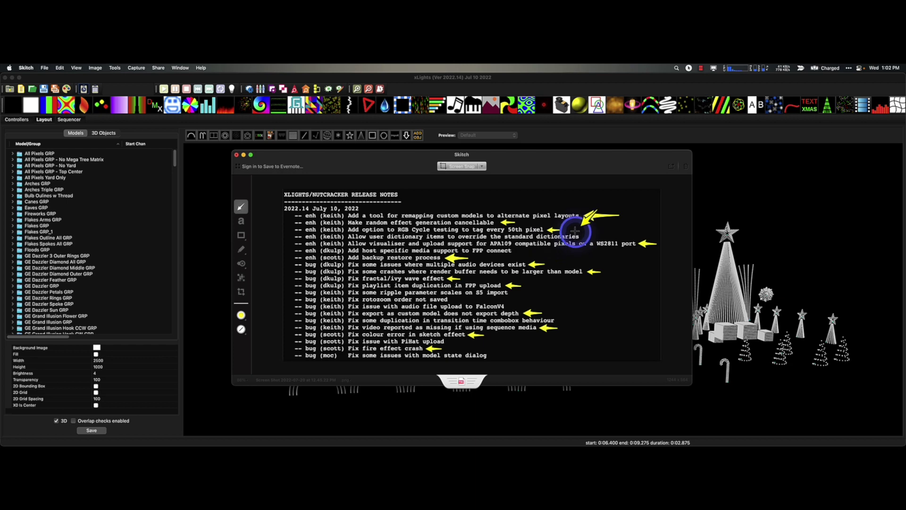
left_click_drag(575, 231, 636, 243)
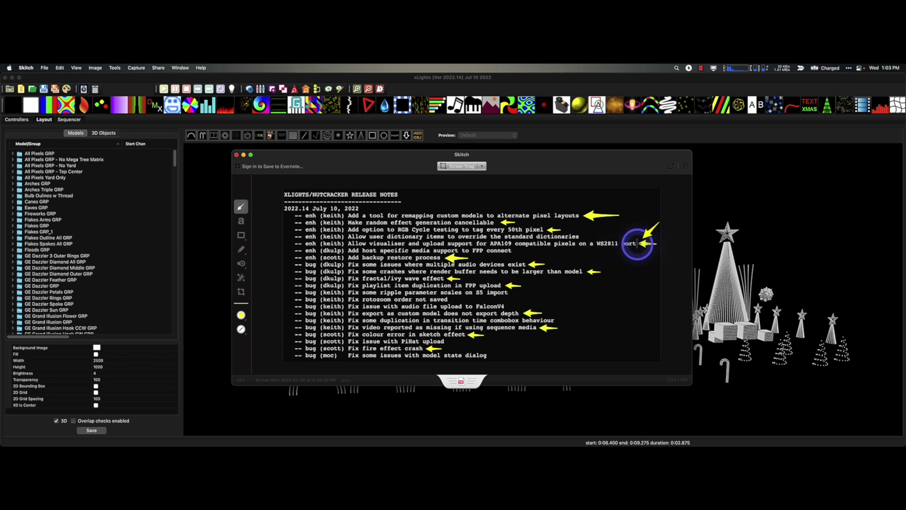
left_click_drag(636, 243, 637, 243)
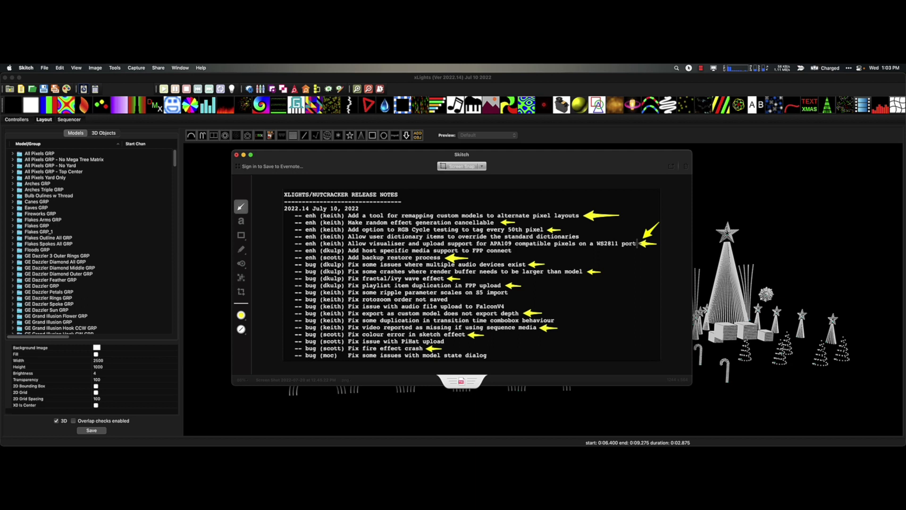
Set the spare arrow beside WS2811, then drag the Skitch notes off screen
left_click_drag(637, 243, 424, 257)
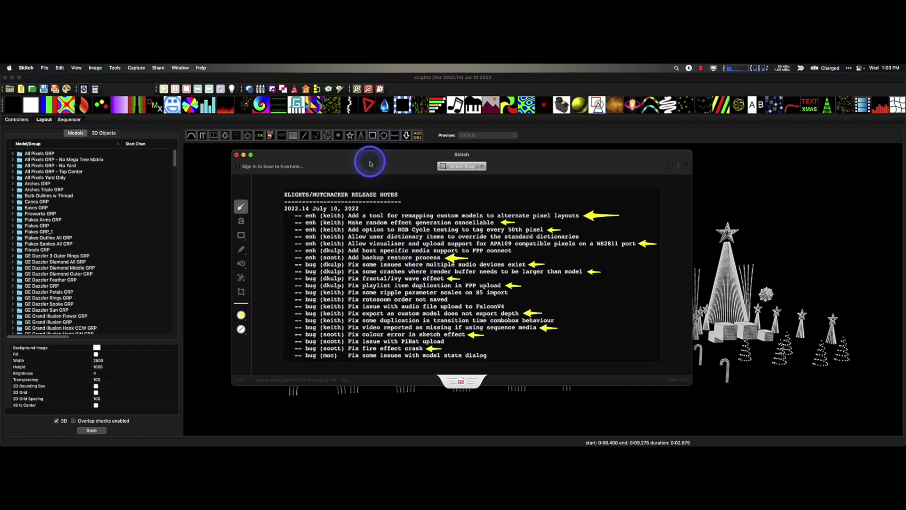
left_click_drag(366, 154, 905, 193)
key("super+shift+5")
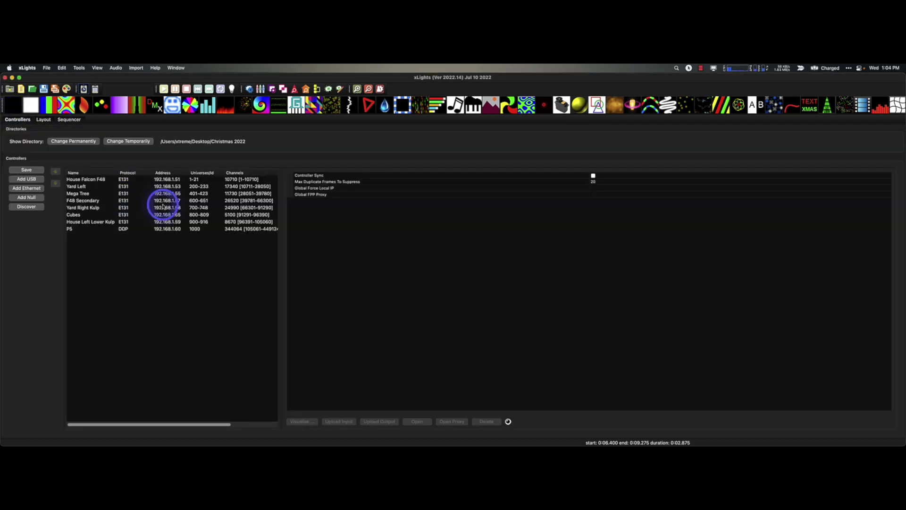
Attempt File > Restore Backup from the layout and dismiss the close-sequence-first warning
left_click(17, 119)
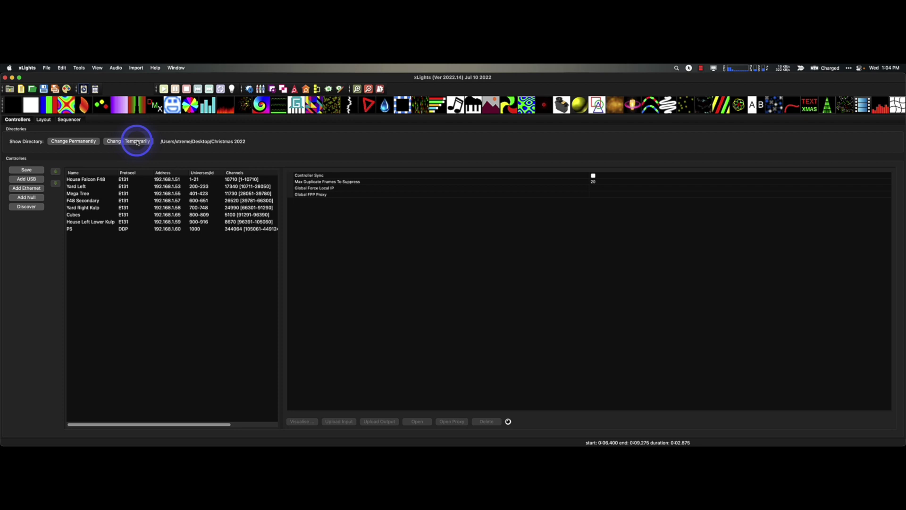
left_click(44, 120)
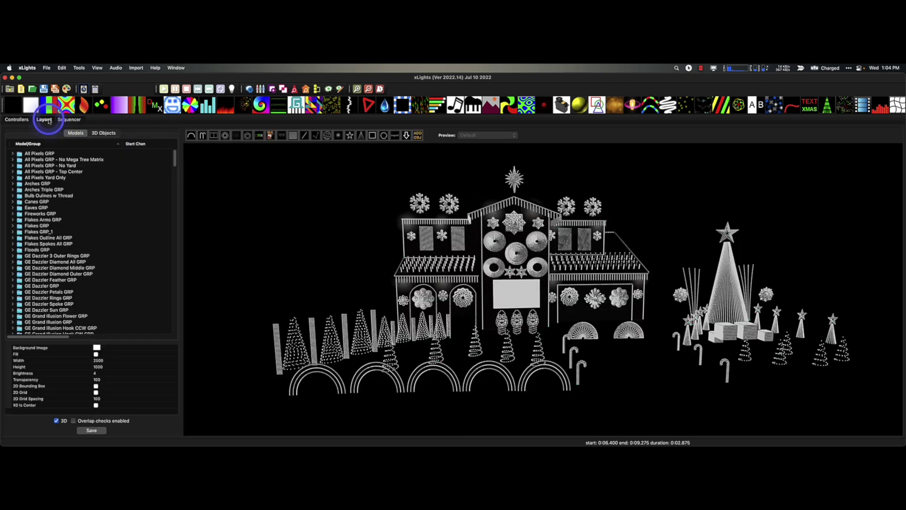
left_click(47, 68)
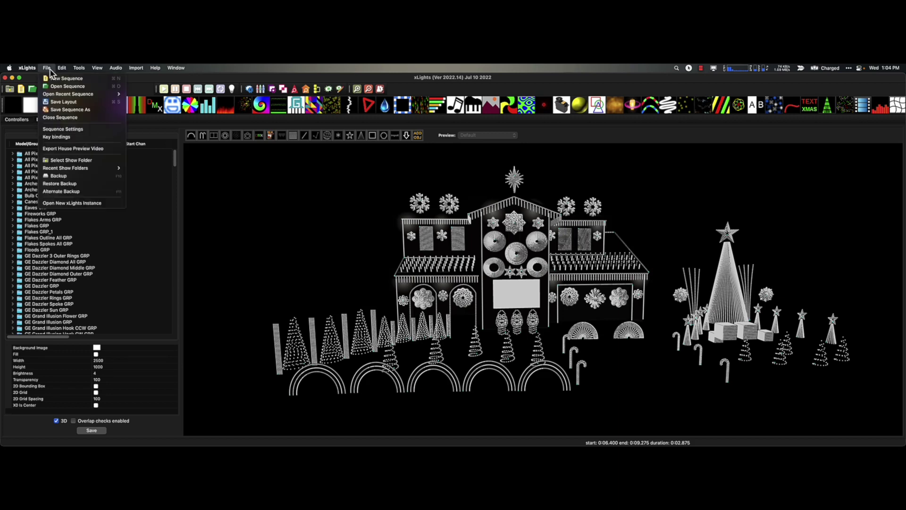
left_click(72, 183)
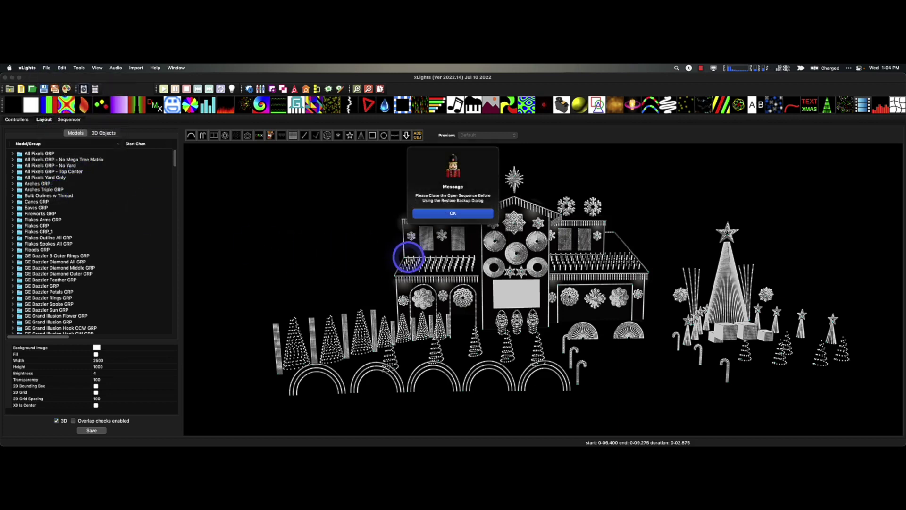
left_click(462, 213)
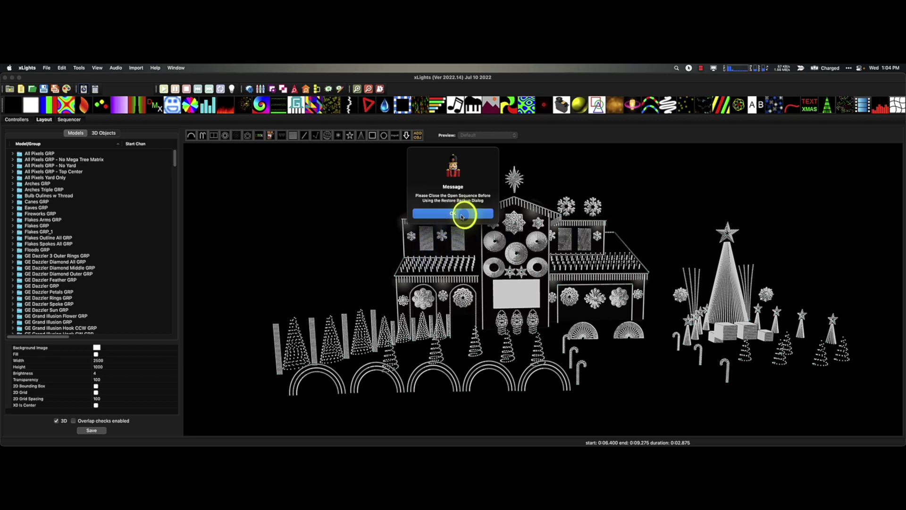
Close the open sequence, discarding its unsaved changes
left_click(70, 120)
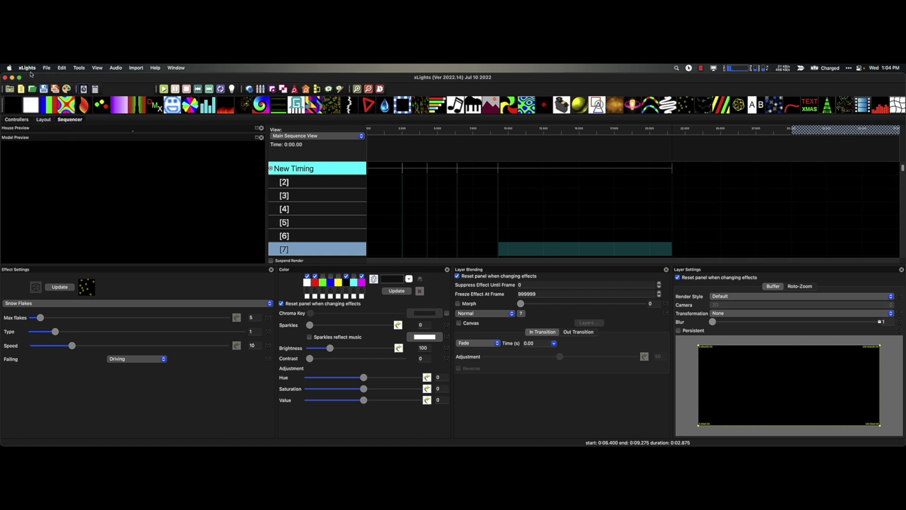
left_click(47, 68)
left_click(69, 115)
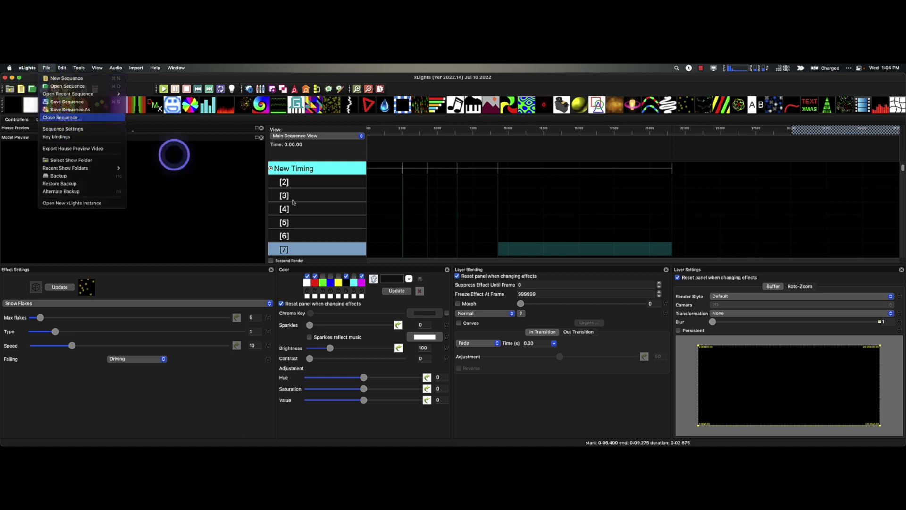
left_click(455, 276)
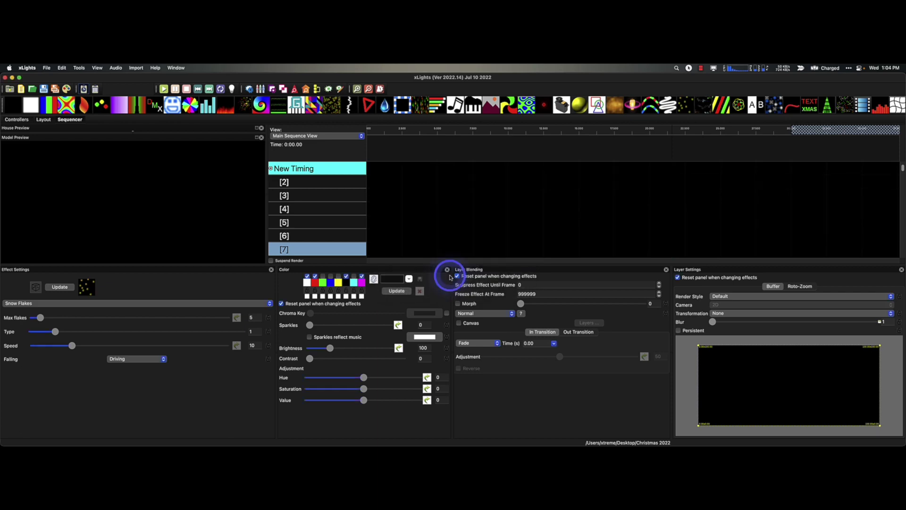
From the Layout tab, open the Restore Backup window
left_click(44, 120)
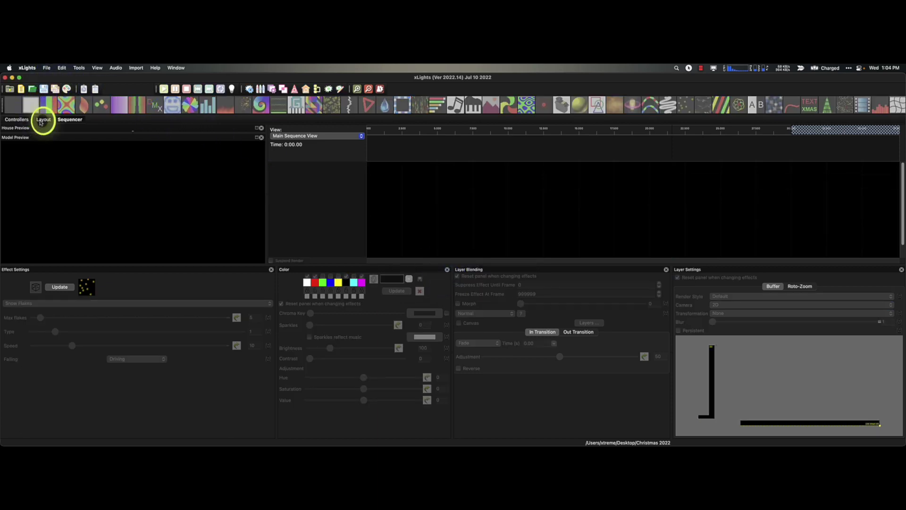
left_click(47, 68)
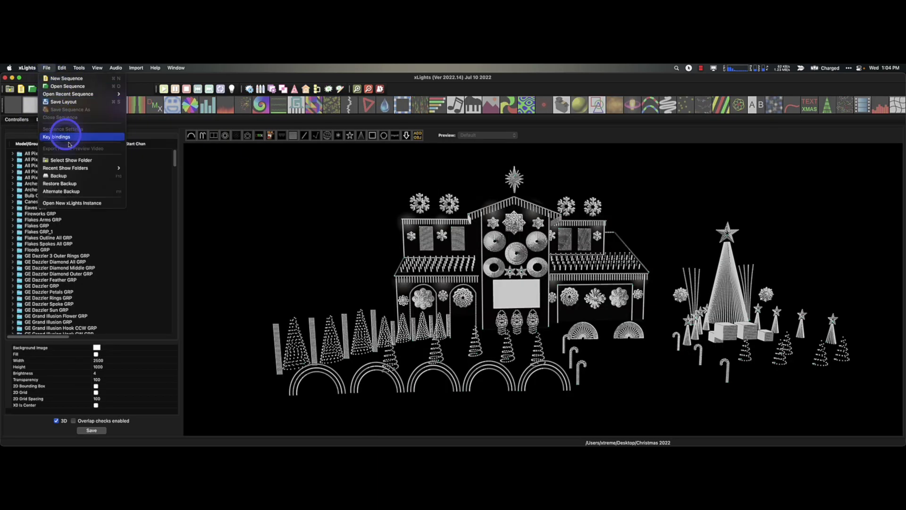
left_click(110, 184)
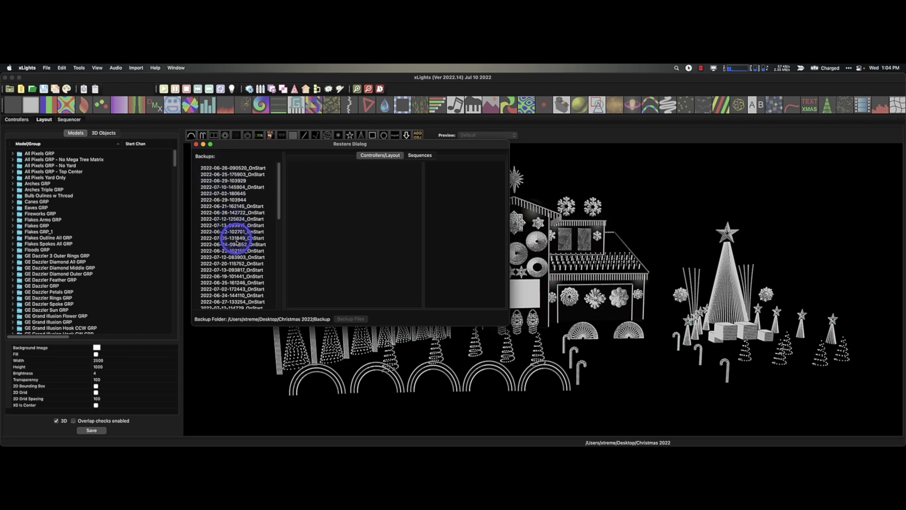
left_click(231, 181)
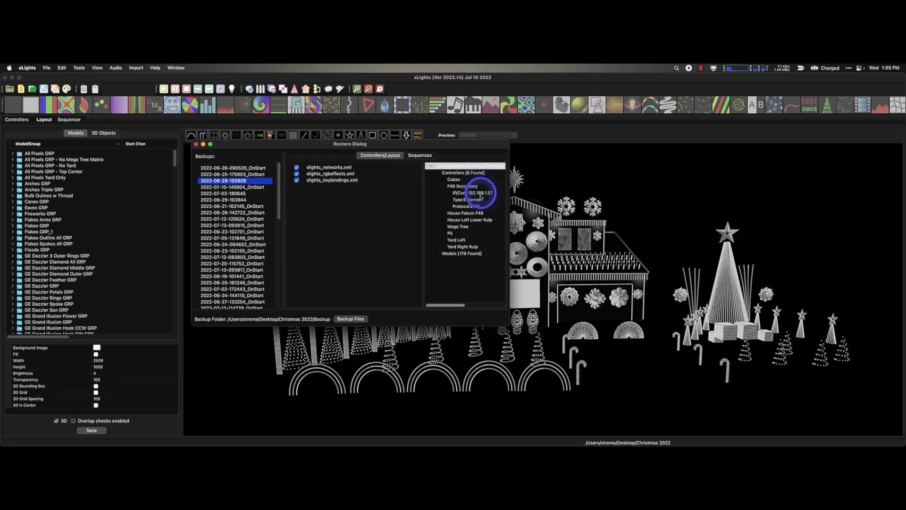
left_click(420, 155)
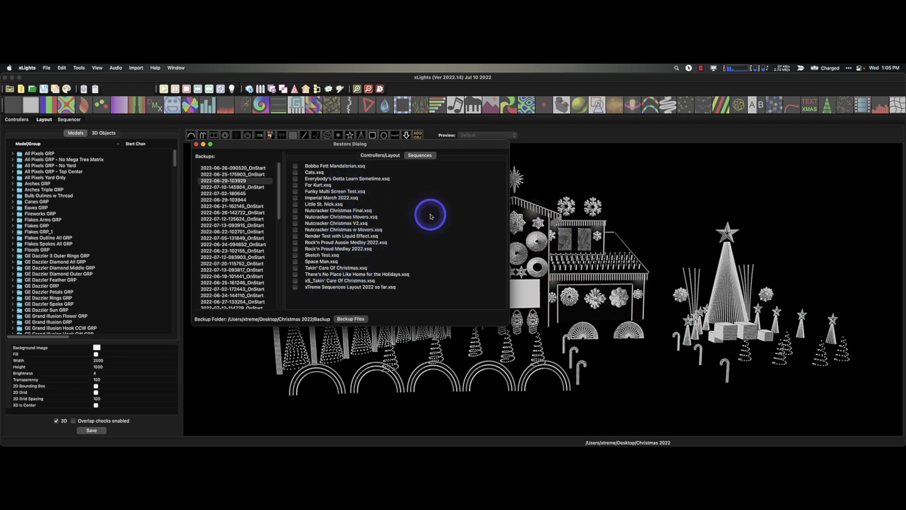
left_click(386, 158)
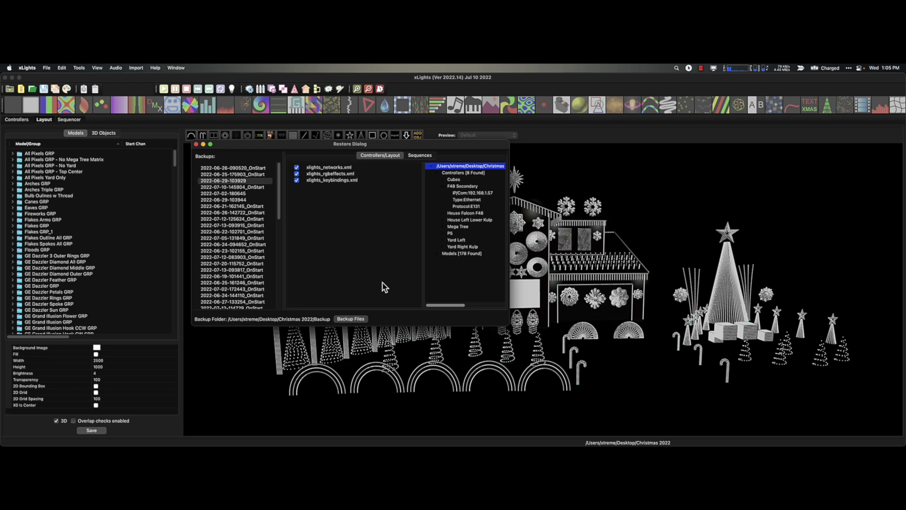
left_click(196, 144)
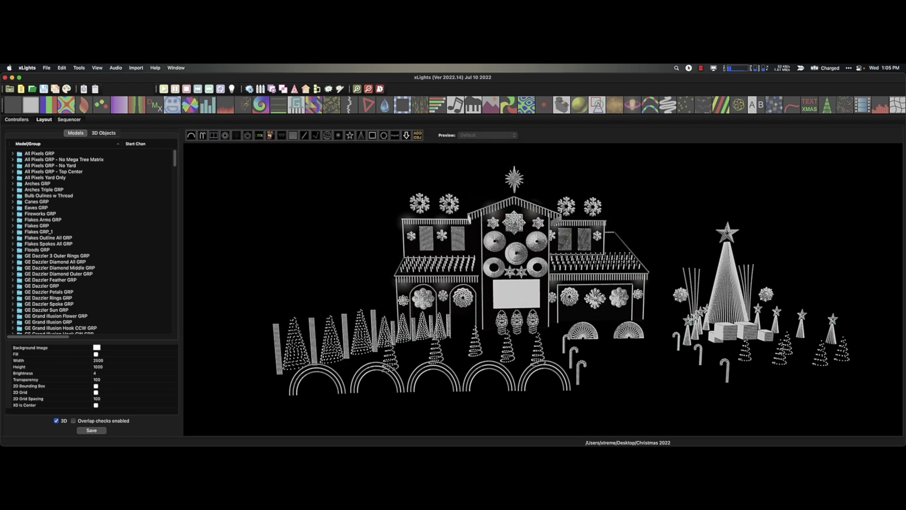
key("super+Tab")
Shift the notes window left and walk the arrow past the audio-devices and render-buffer lines to fractal/ivy wave
left_click_drag(560, 210, 380, 180)
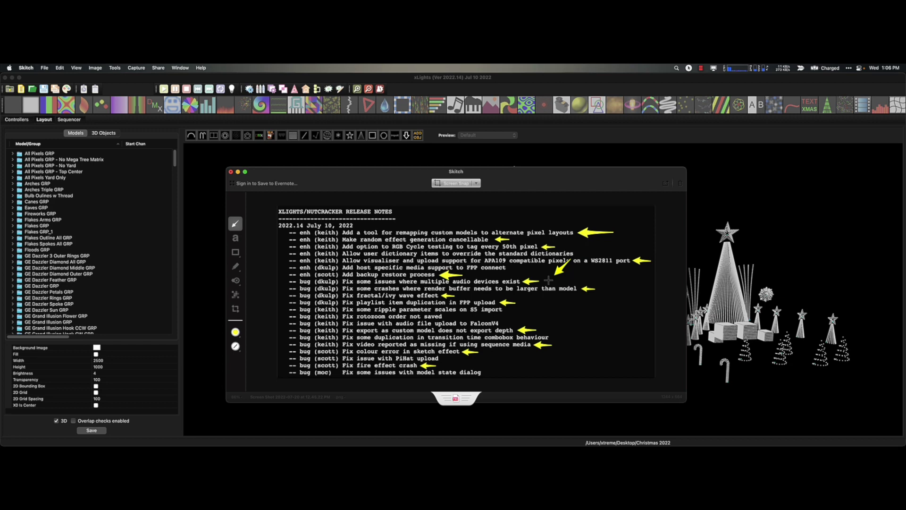
left_click_drag(548, 280, 429, 296)
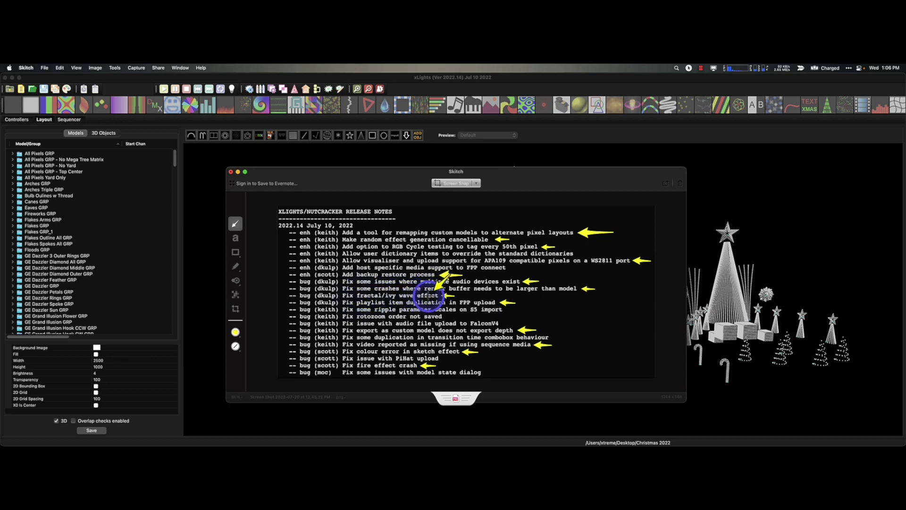
left_click_drag(428, 298, 428, 296)
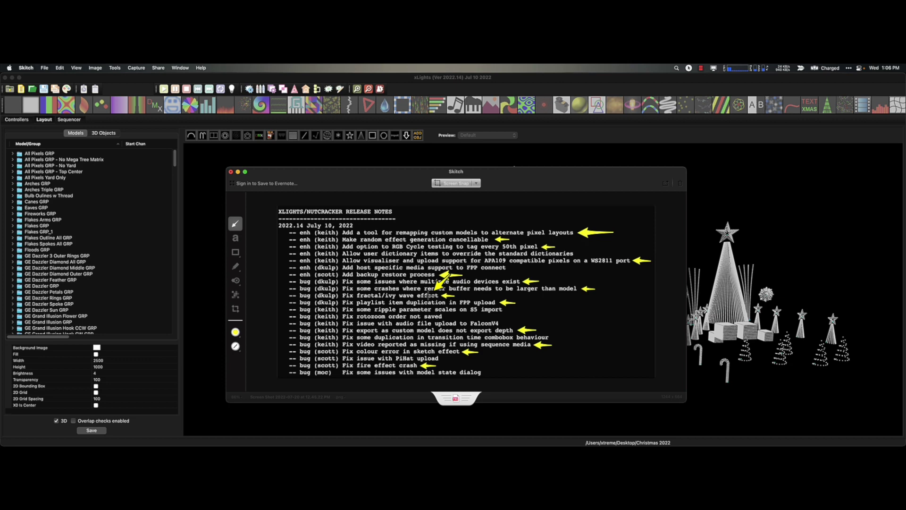
mouse_move(428, 297)
left_mouse_down()
mouse_move(354, 313)
mouse_move(493, 308)
mouse_move(341, 312)
mouse_move(497, 308)
mouse_move(340, 315)
mouse_move(443, 319)
mouse_move(345, 323)
mouse_move(404, 327)
mouse_move(500, 325)
mouse_move(485, 323)
left_mouse_up()
Move the yellow arrow to the audio file upload line, then beside the export depth fix
left_click_drag(484, 323, 516, 356)
mouse_move(516, 356)
left_mouse_down()
mouse_move(342, 345)
mouse_move(391, 335)
mouse_move(343, 331)
mouse_move(474, 343)
mouse_move(556, 335)
mouse_move(386, 344)
mouse_move(529, 345)
left_mouse_up()
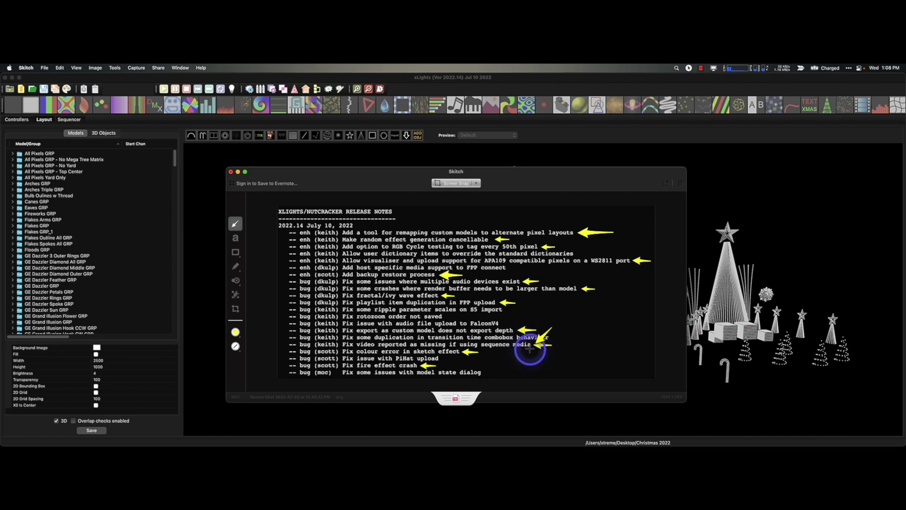
Step the yellow arrow past the video-missing, export depth and sketch effect fixes to the model state dialog line
left_click_drag(535, 343, 446, 354)
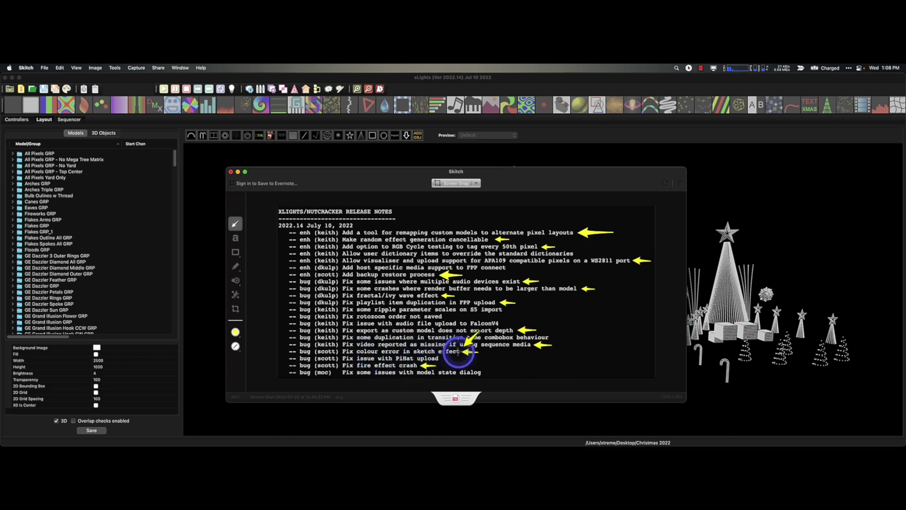
mouse_move(457, 352)
left_mouse_down()
mouse_move(330, 351)
mouse_move(495, 356)
left_mouse_up()
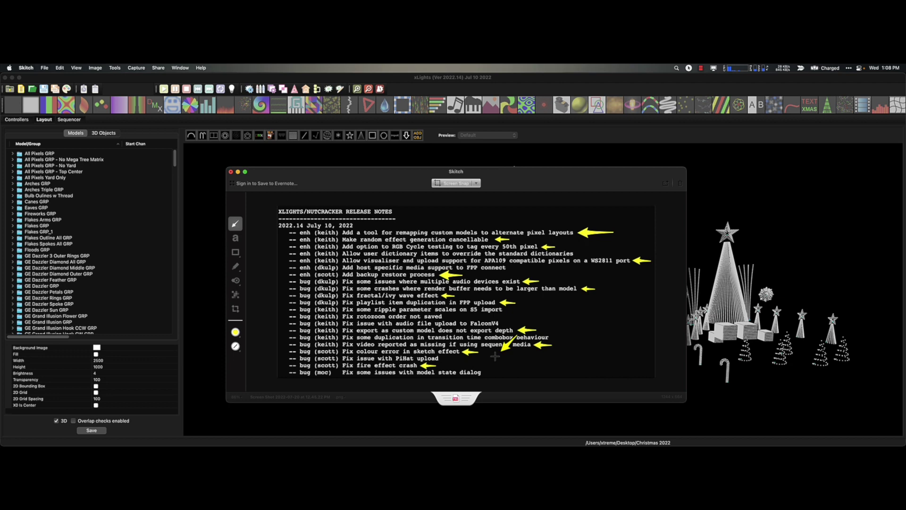
mouse_move(508, 344)
left_mouse_down()
mouse_move(361, 354)
mouse_move(399, 369)
mouse_move(404, 384)
mouse_move(461, 368)
mouse_move(508, 370)
left_mouse_up()
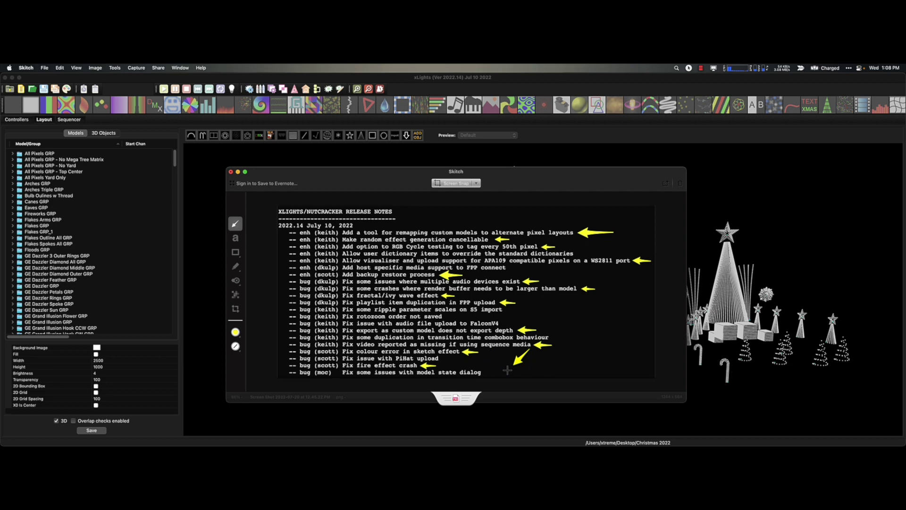